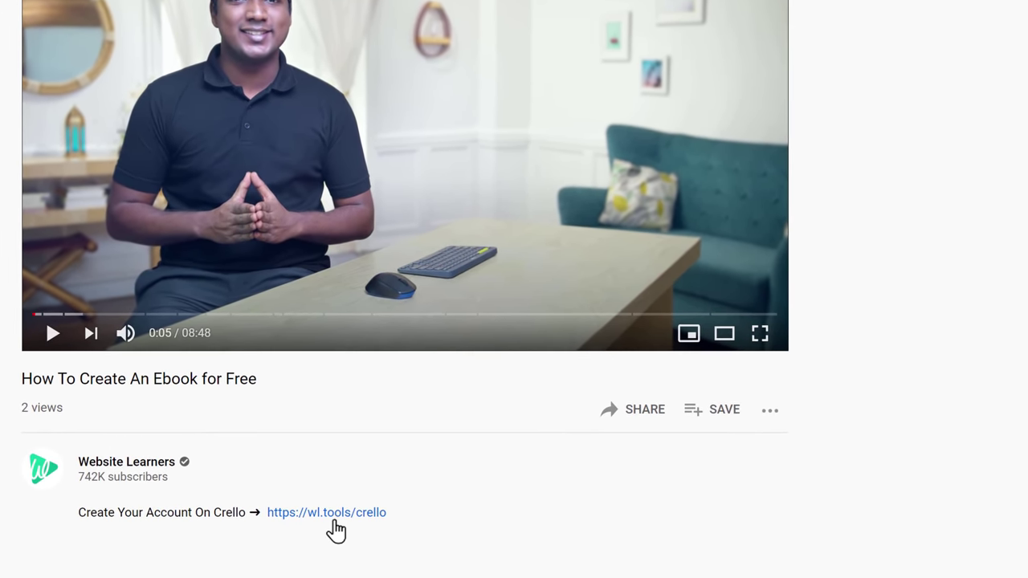
Sign up for a free Crello account with an e-mail address and password.
click(283, 523)
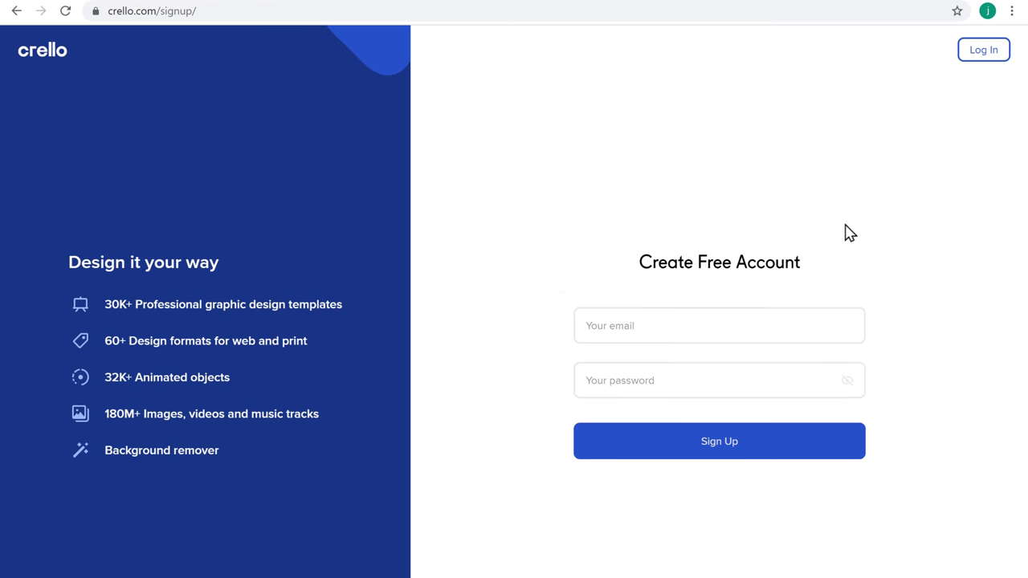
click(757, 321)
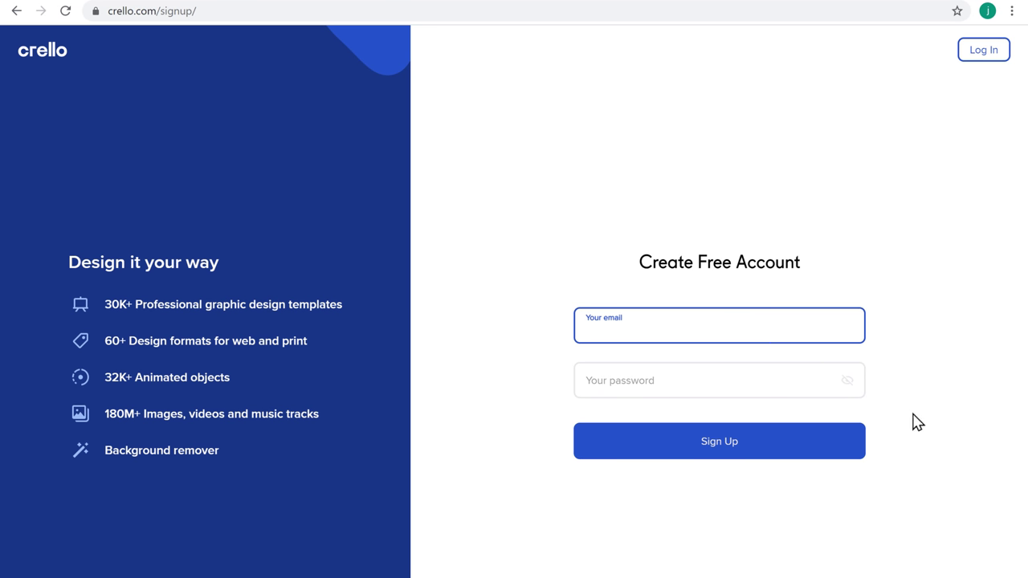
key(Tab)
text(***)
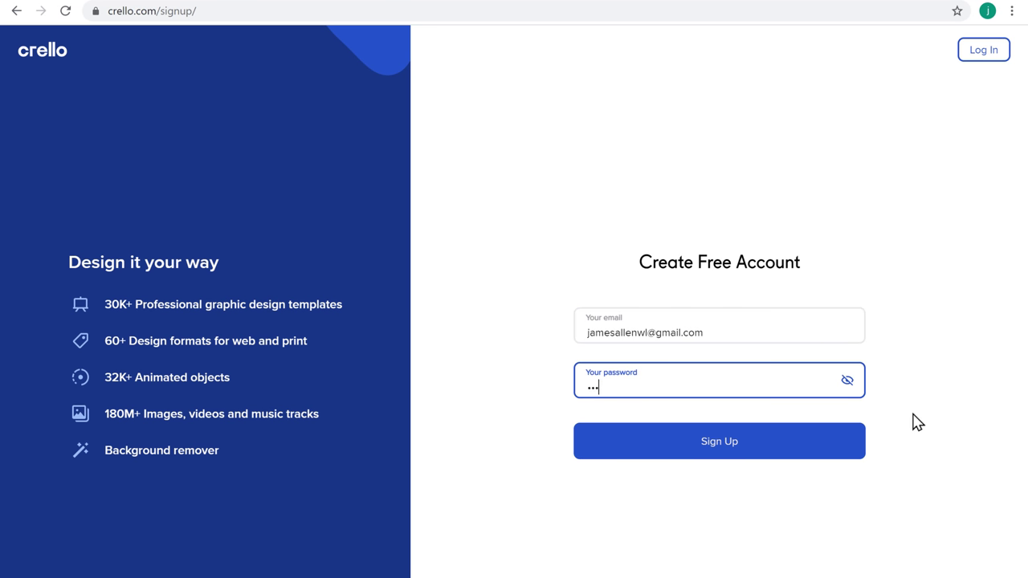
click(917, 422)
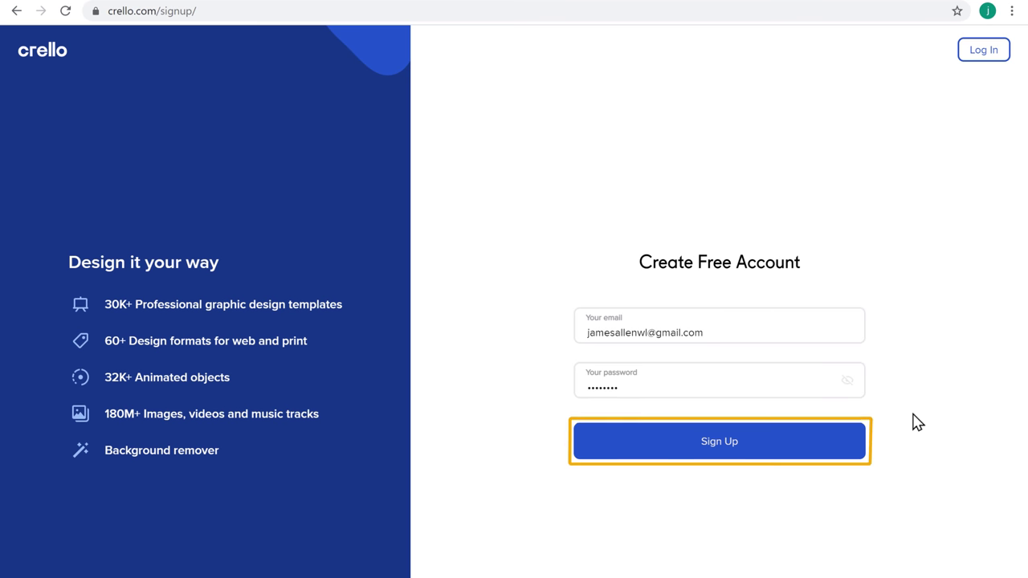
click(720, 451)
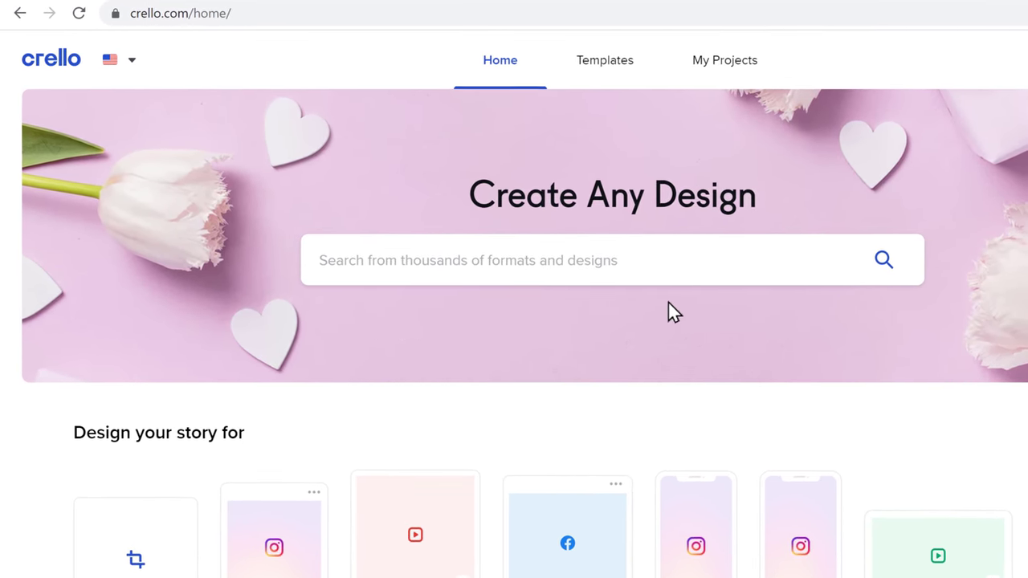
Search Crello for 'Ebook' and browse the eBook cover templates.
click(589, 239)
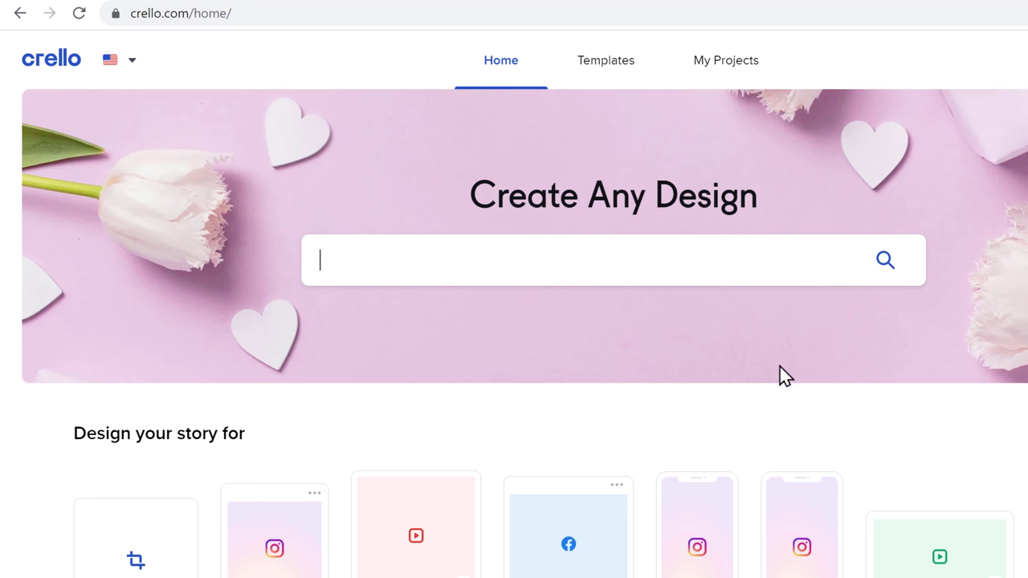
key(Return)
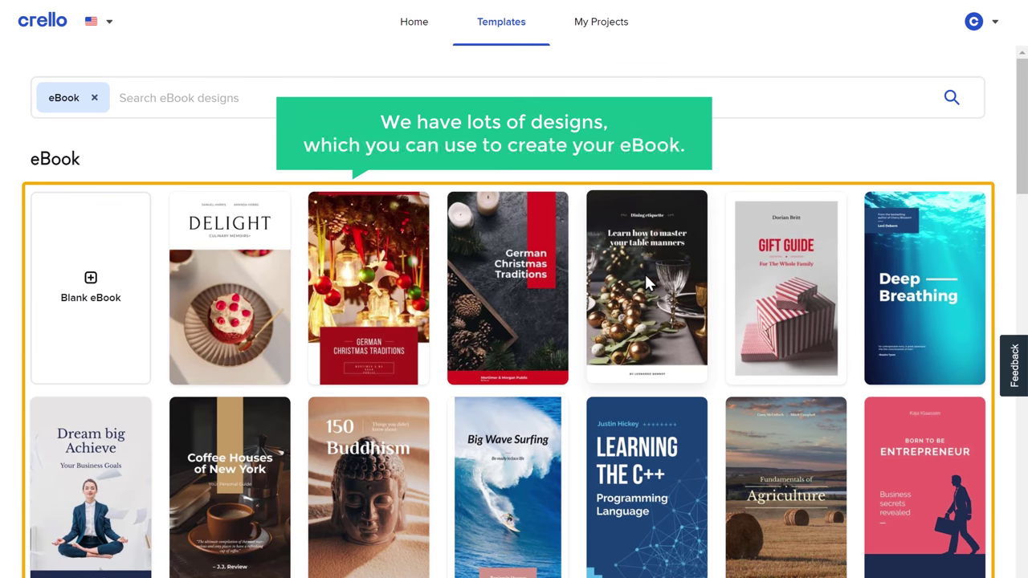
scroll(643, 271, down, 5)
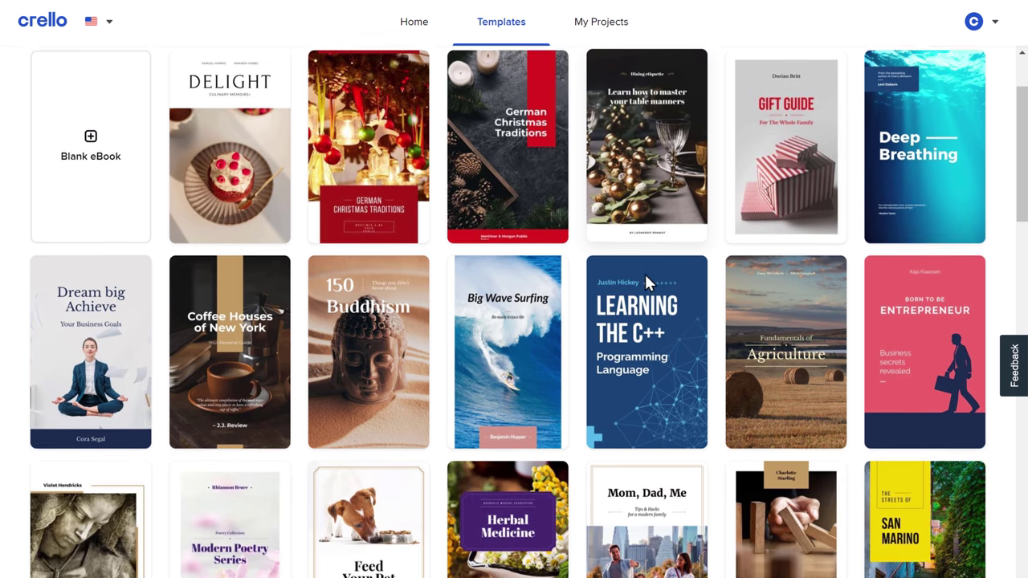
scroll(644, 272, down, 4)
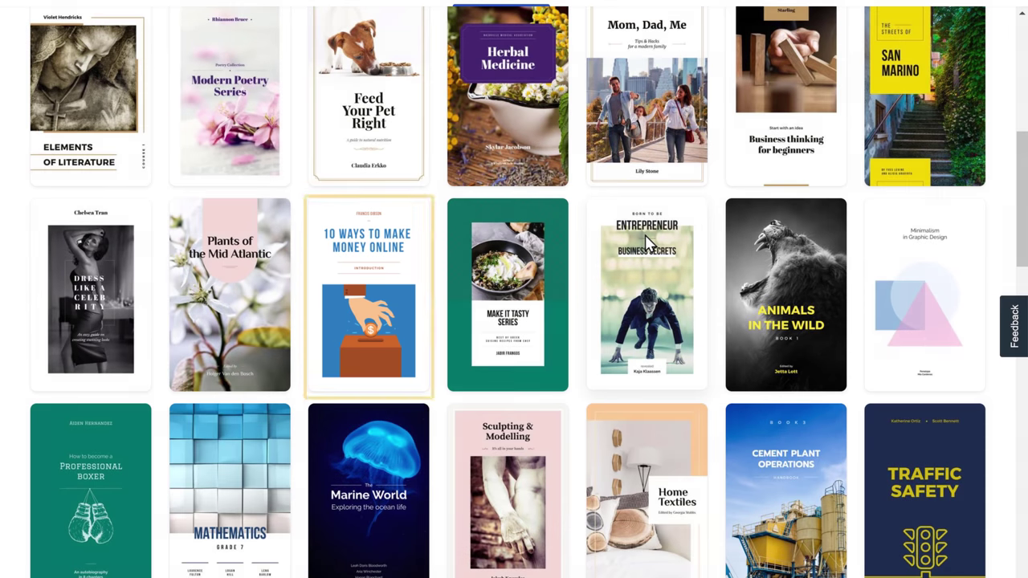
Open the four-page '10 Ways to Make Money Online' eBook template in the editor.
click(369, 316)
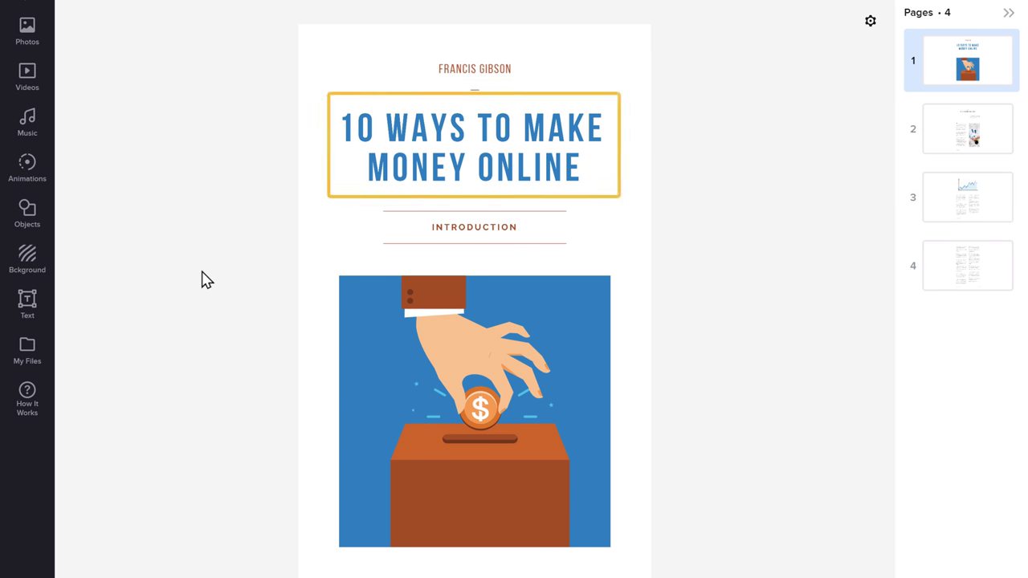
Replace the cover title with 'HOW TO MAKE A WEBSITE'.
click(344, 131)
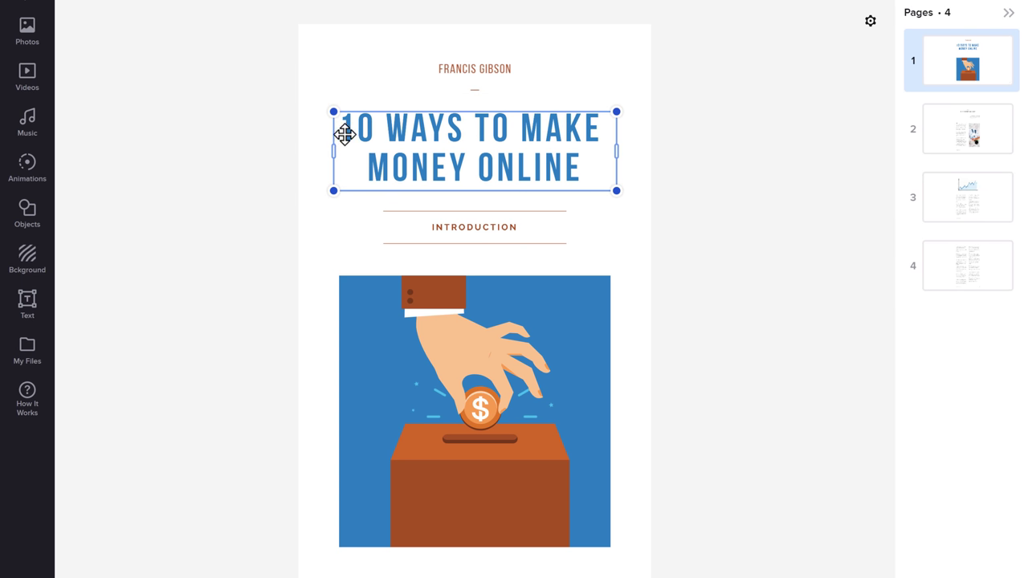
drag(345, 131, 598, 178)
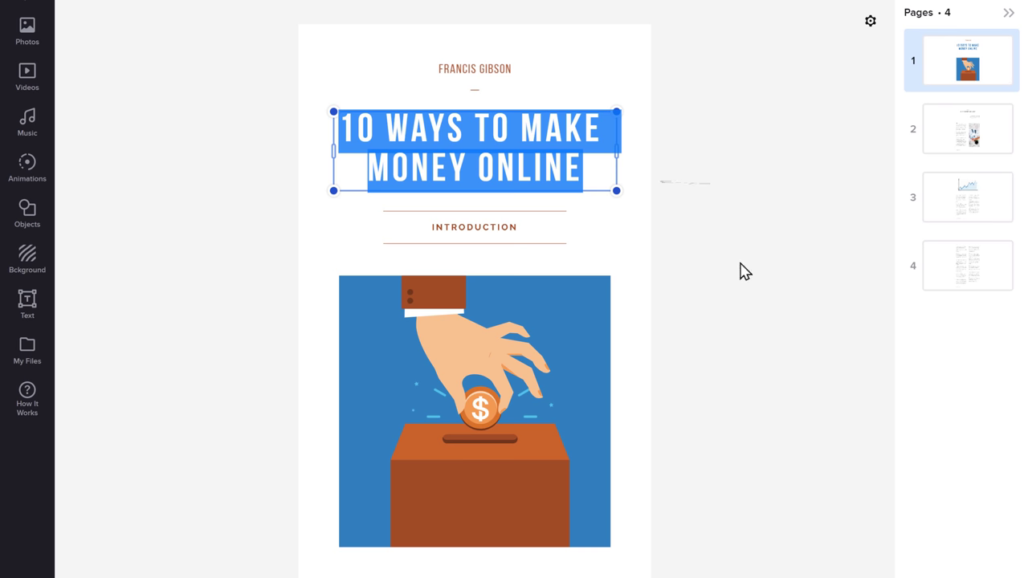
text(HOW)
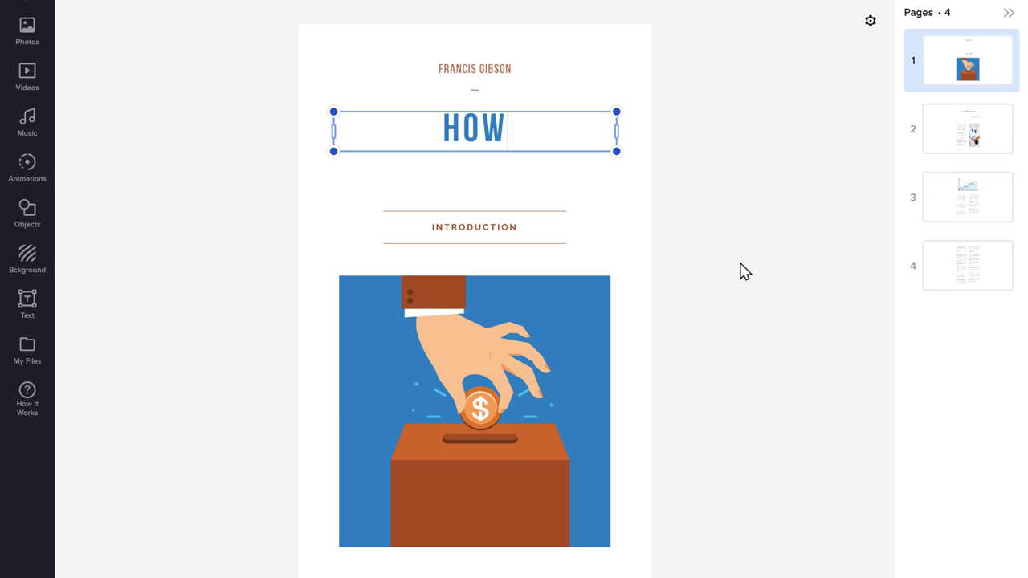
text( TO MAKE A WEBSITE)
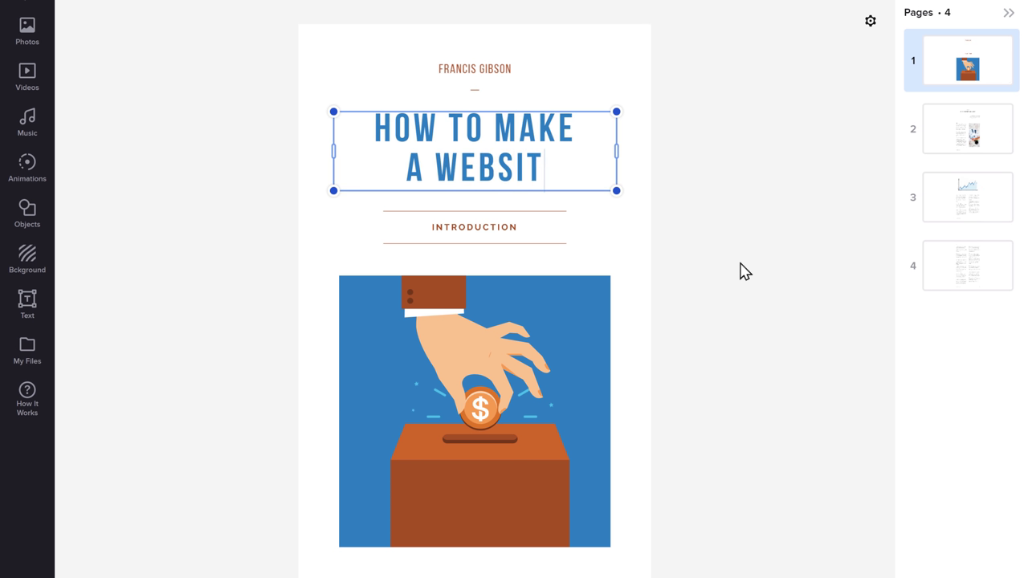
click(744, 272)
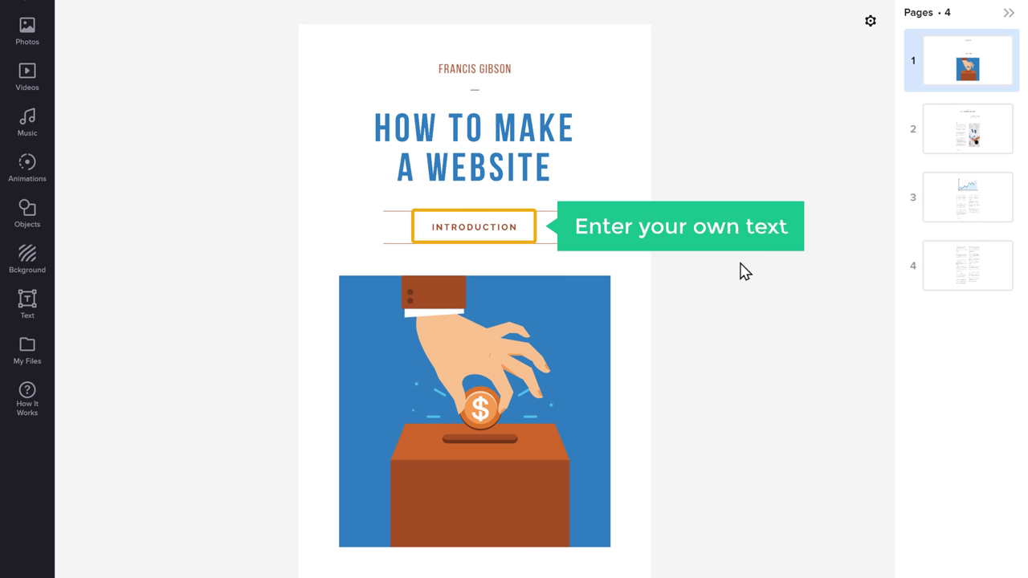
Change the 'INTRODUCTION' subtitle to 'BEGINNER'S GUIDE'.
click(426, 226)
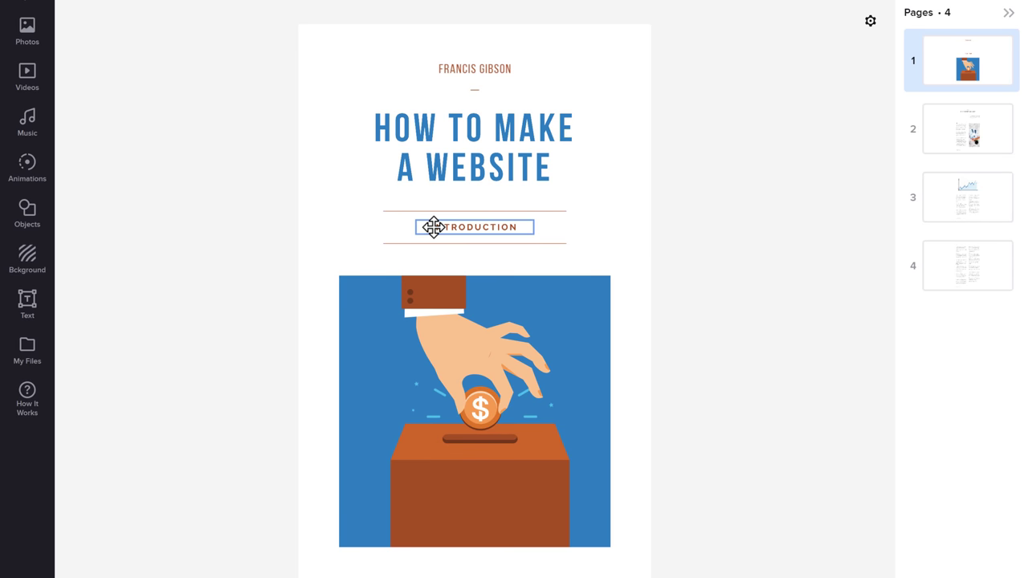
drag(425, 227, 587, 254)
text(BEGINNE)
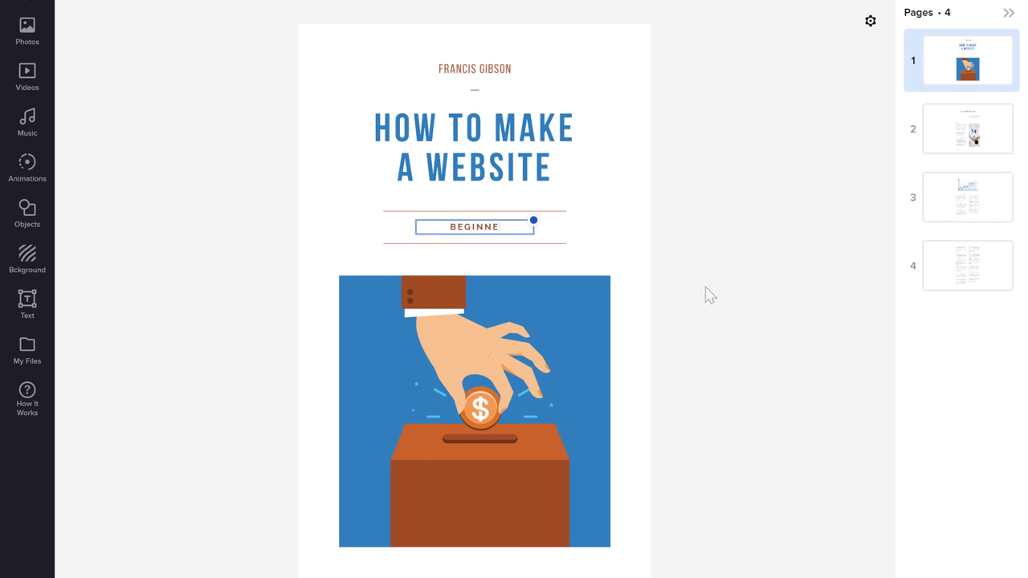
text(R'S GUIDE)
key(Escape)
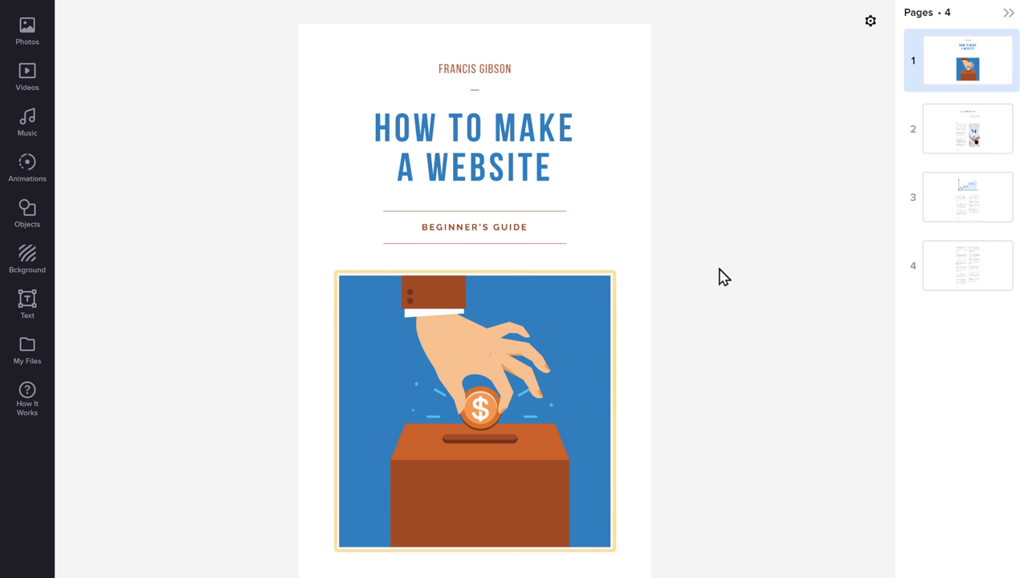
Swap the coin-and-box illustration for the laptop-and-notebook 'Web-design' stock photo.
click(508, 333)
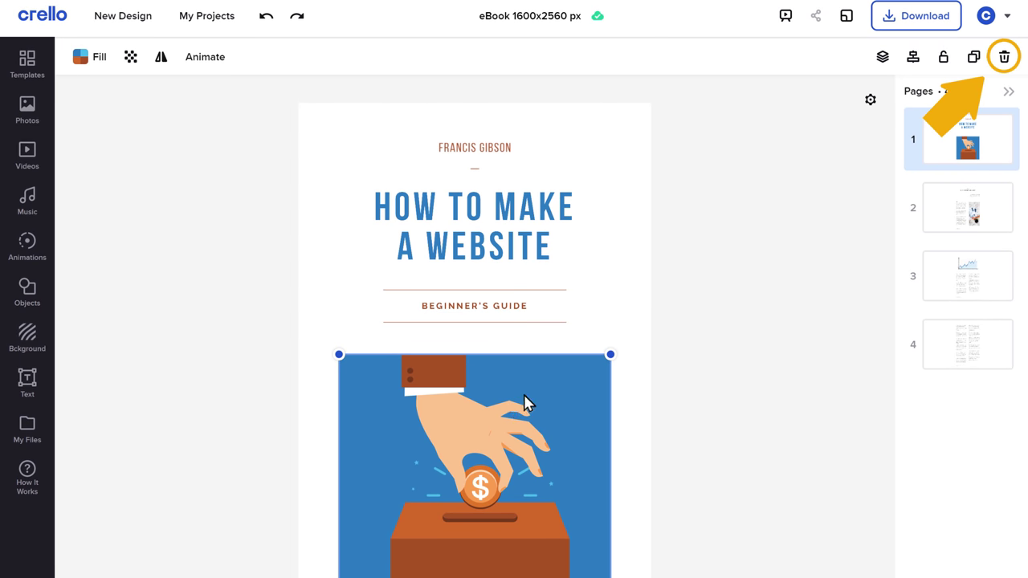
click(1004, 58)
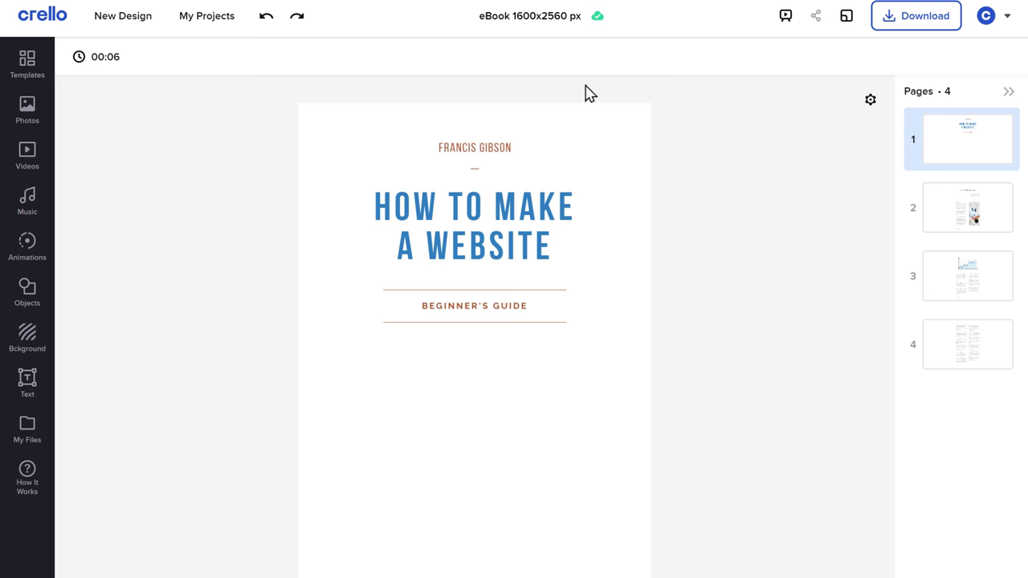
click(26, 113)
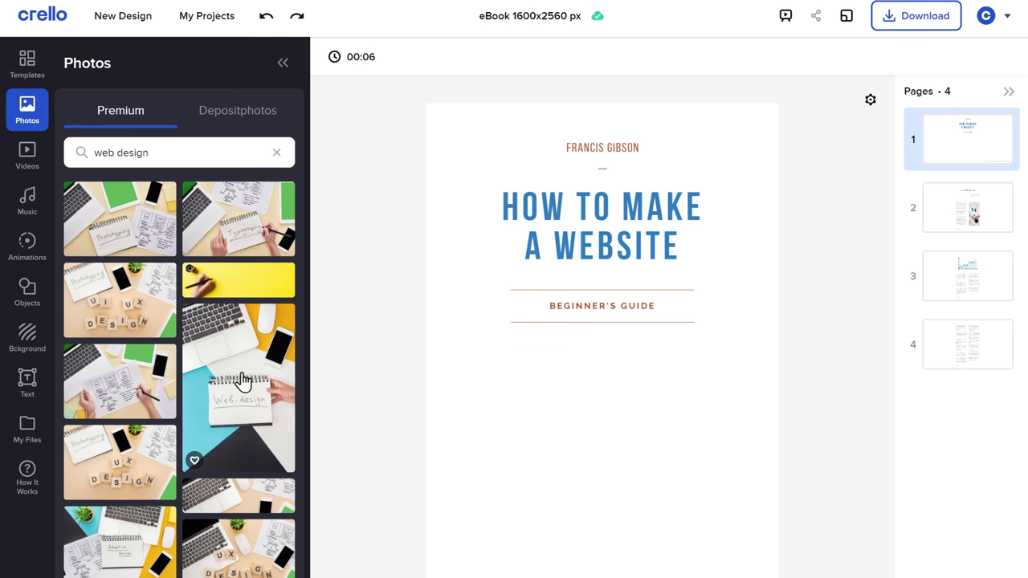
drag(243, 382, 522, 445)
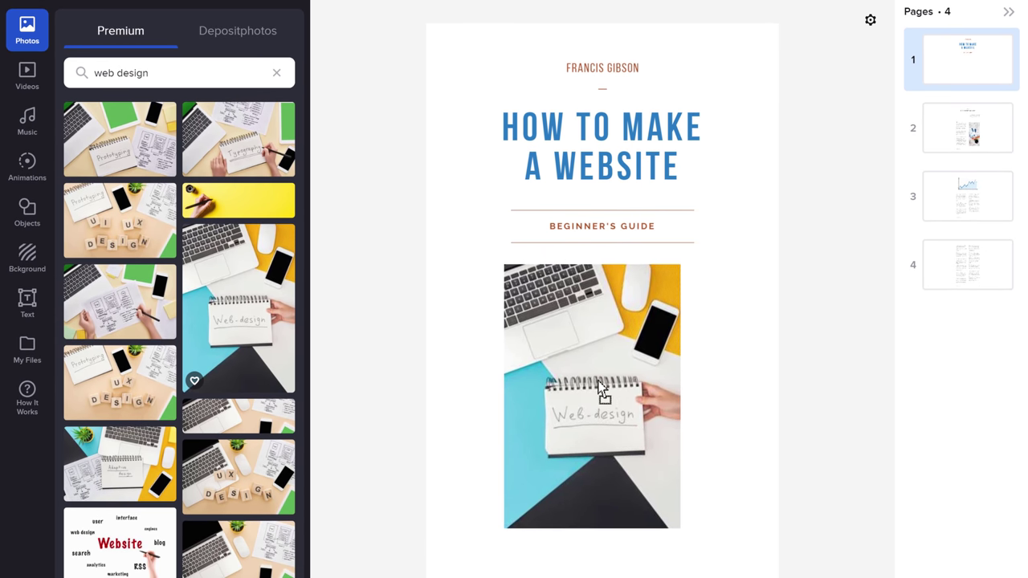
drag(600, 388, 608, 390)
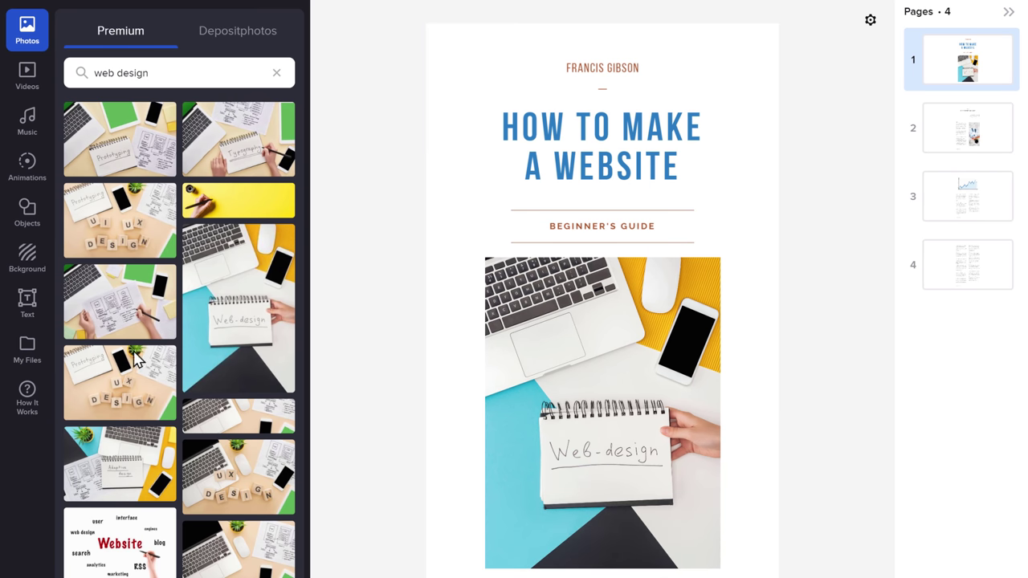
Set the cover background to the peach preset colour and add a blank second page.
click(27, 273)
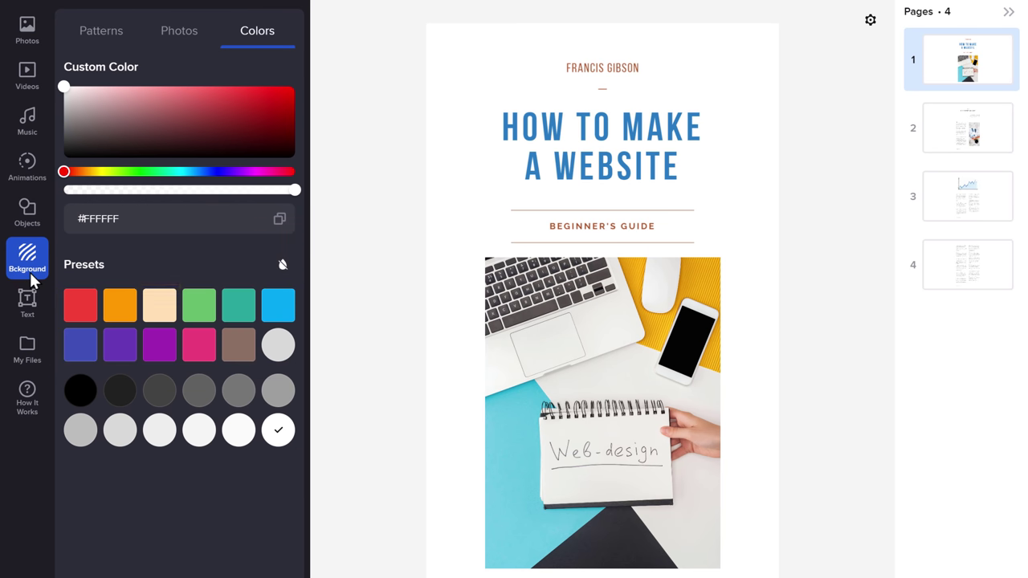
click(160, 315)
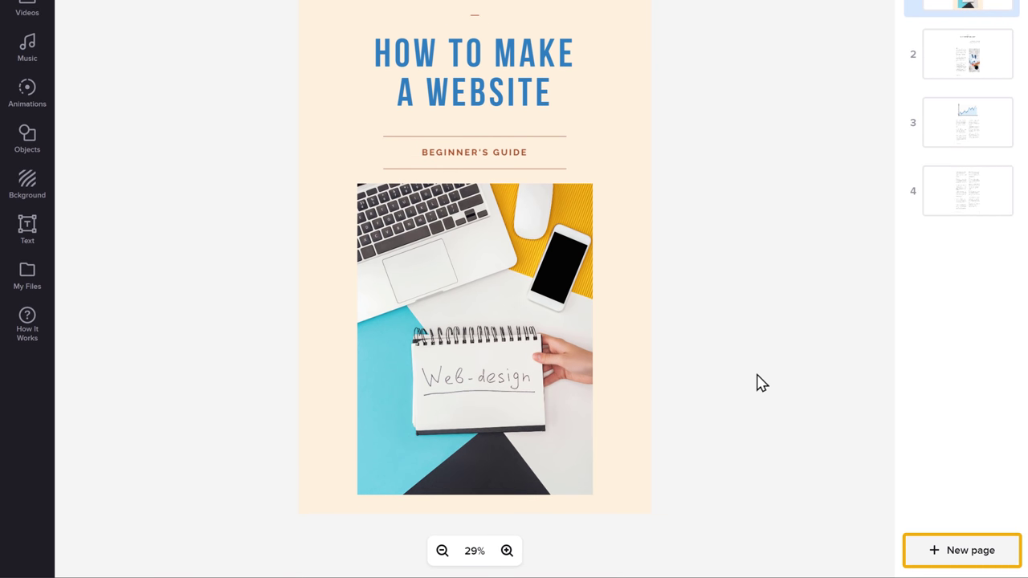
click(955, 553)
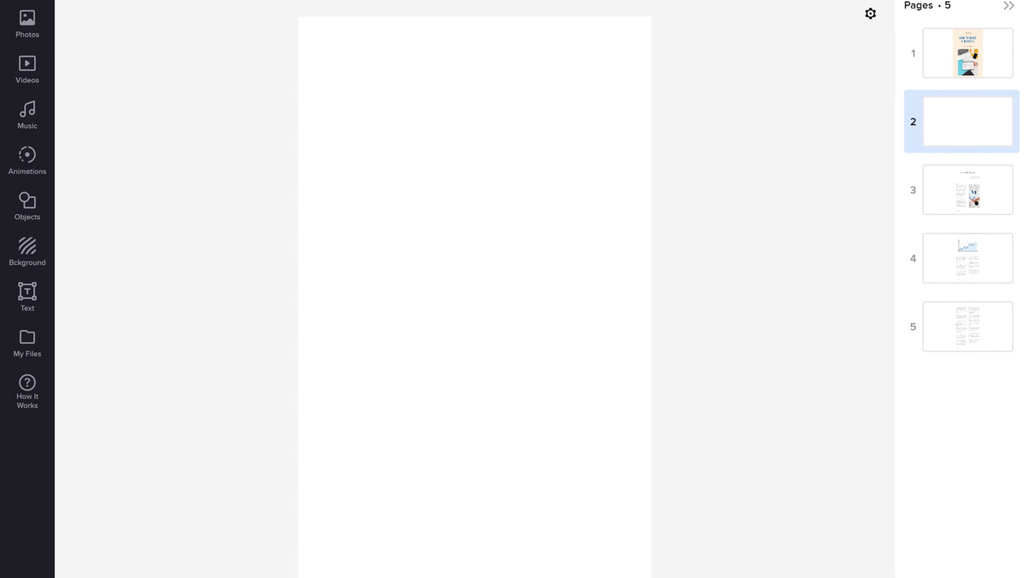
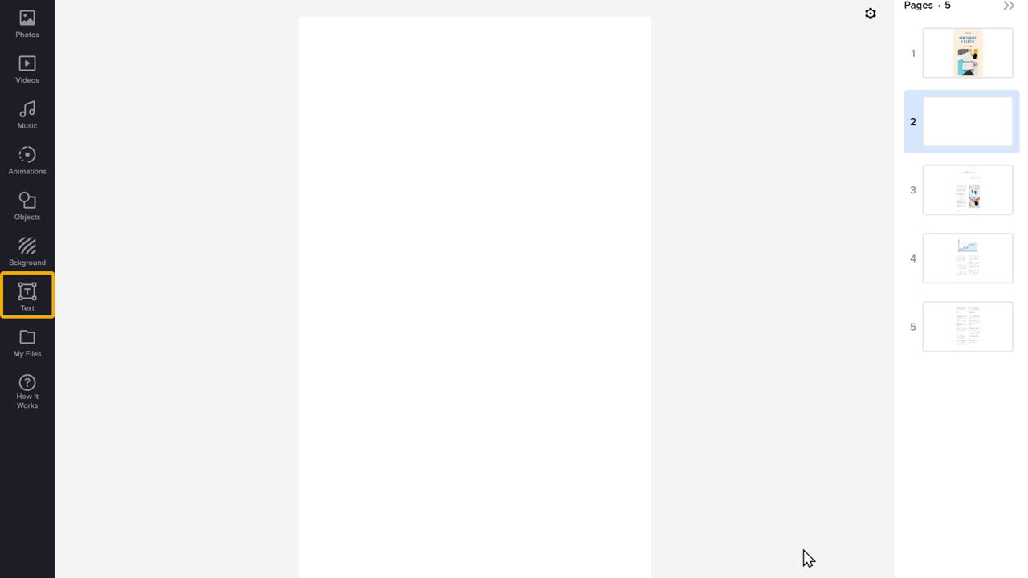
Add a centred heading reading 'PART 1 : LAUNCHING YOUR WEBSITE' at the top of page 2.
click(27, 317)
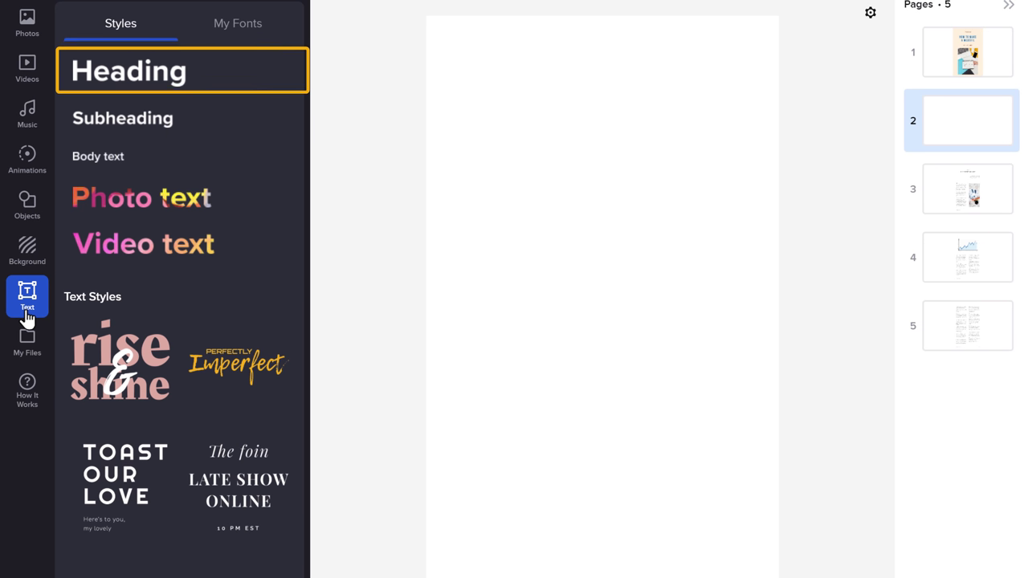
click(111, 85)
click(108, 88)
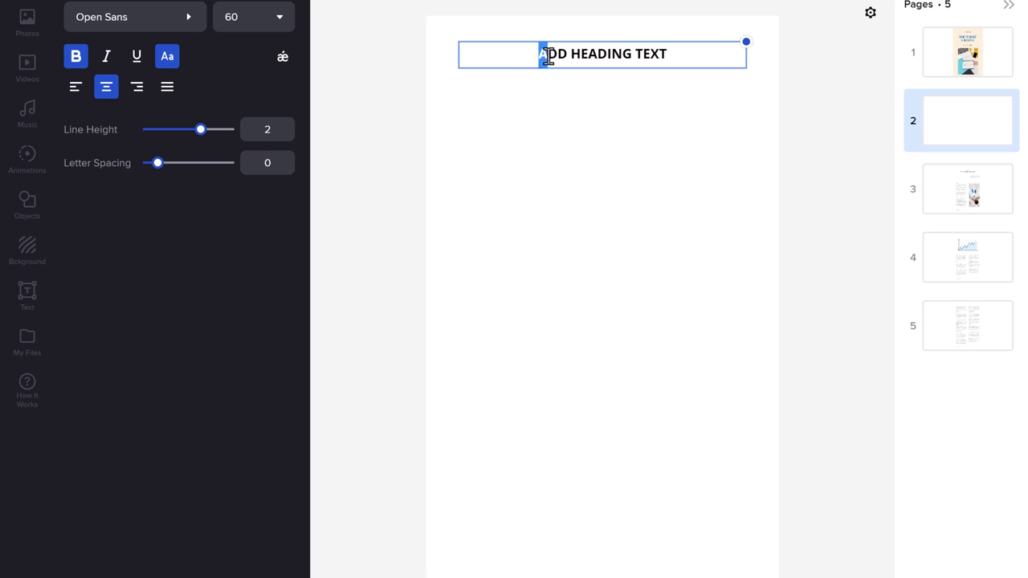
drag(548, 56, 672, 61)
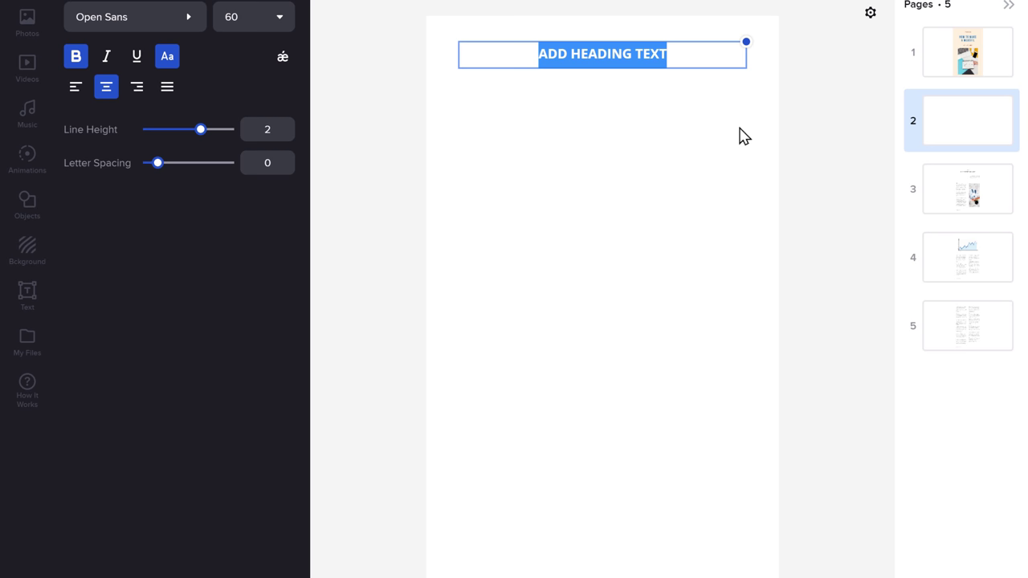
text(PART 1 : LAUNCH)
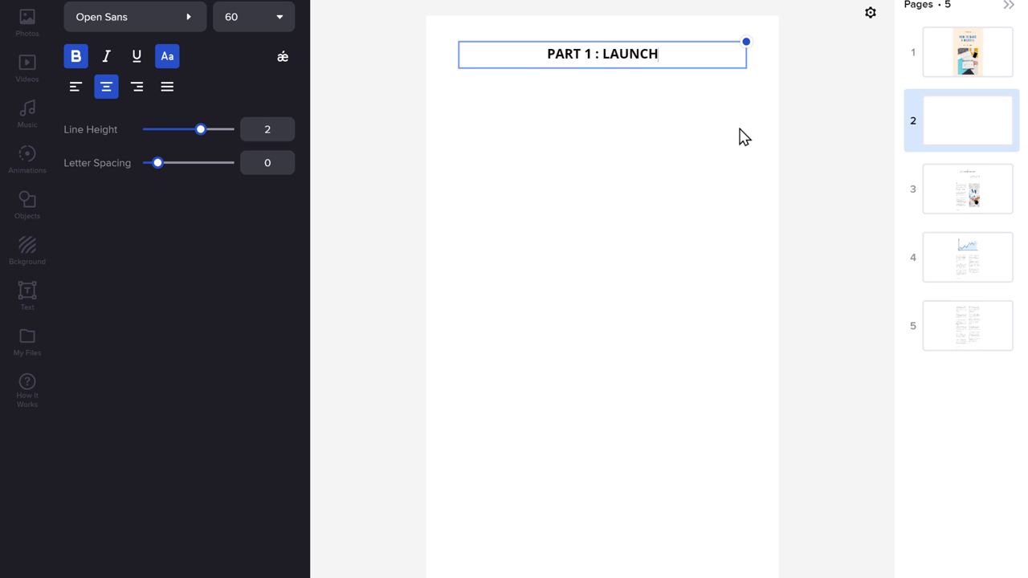
text(ING YOUR WEBSITE)
click(743, 137)
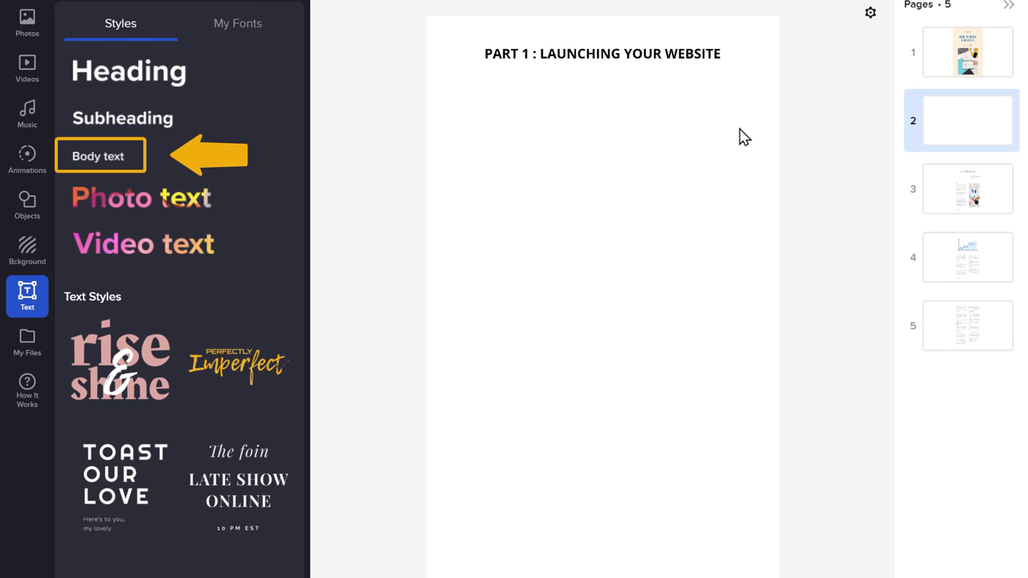
Add body text under the heading with the launching-a-website intro and the Step 1 domain-name section.
click(103, 162)
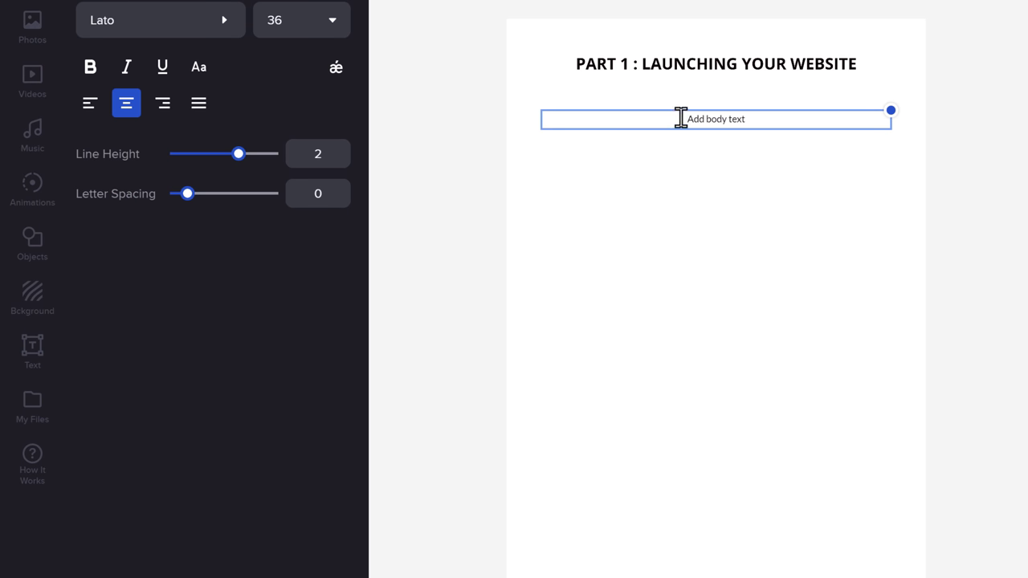
drag(681, 118, 765, 115)
text(Launching your website refers to creating your website & making your website live on)
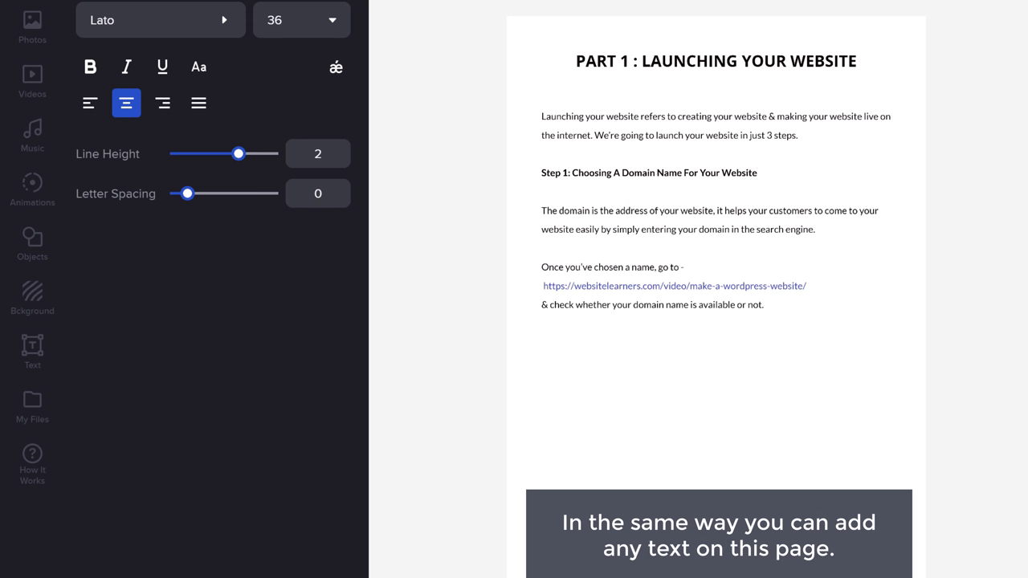
click(453, 337)
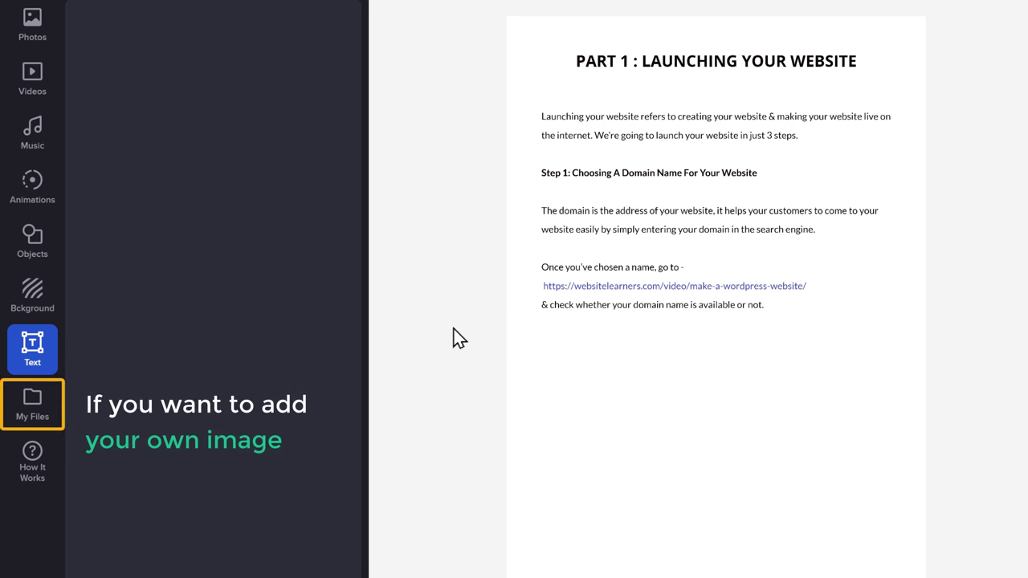
Upload the Image picture from the Pictures folder and drag it toward the page.
click(33, 411)
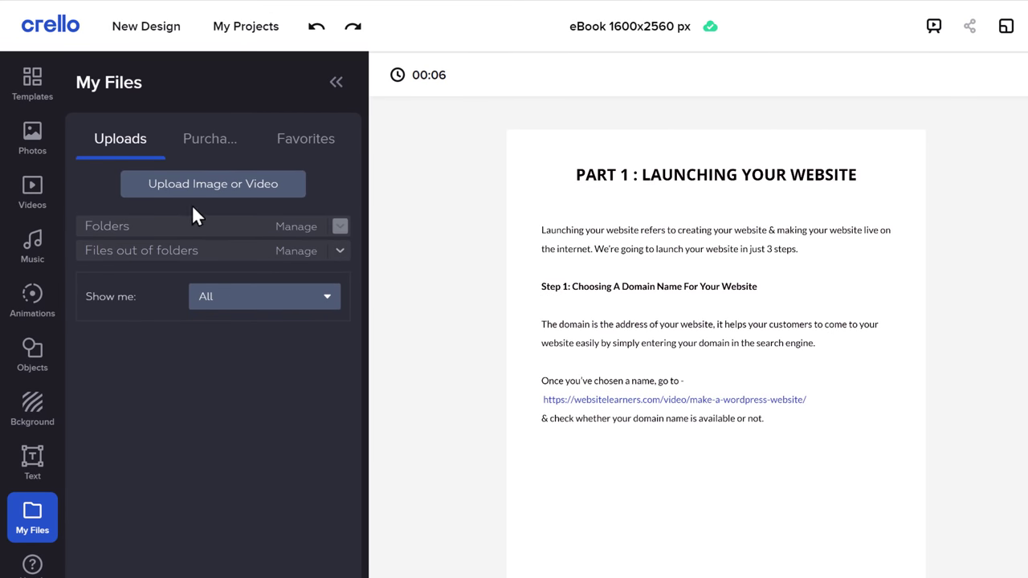
click(205, 190)
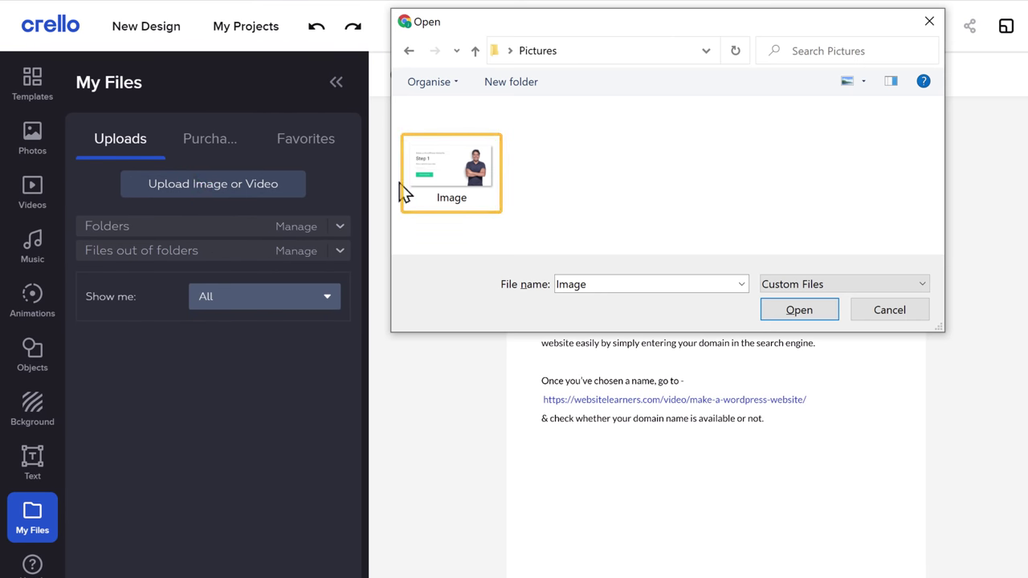
click(448, 175)
double_click(448, 174)
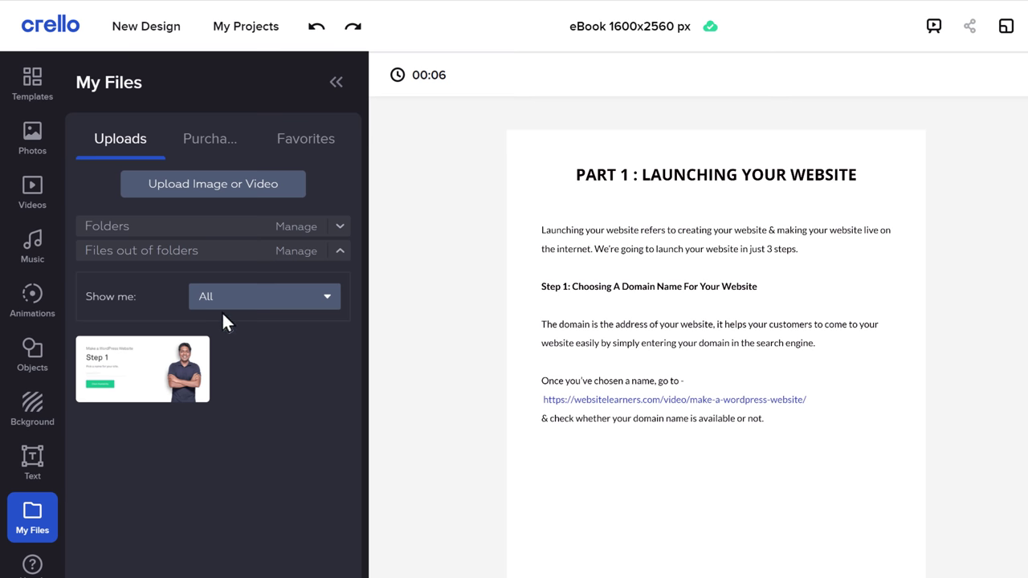
drag(184, 378, 626, 509)
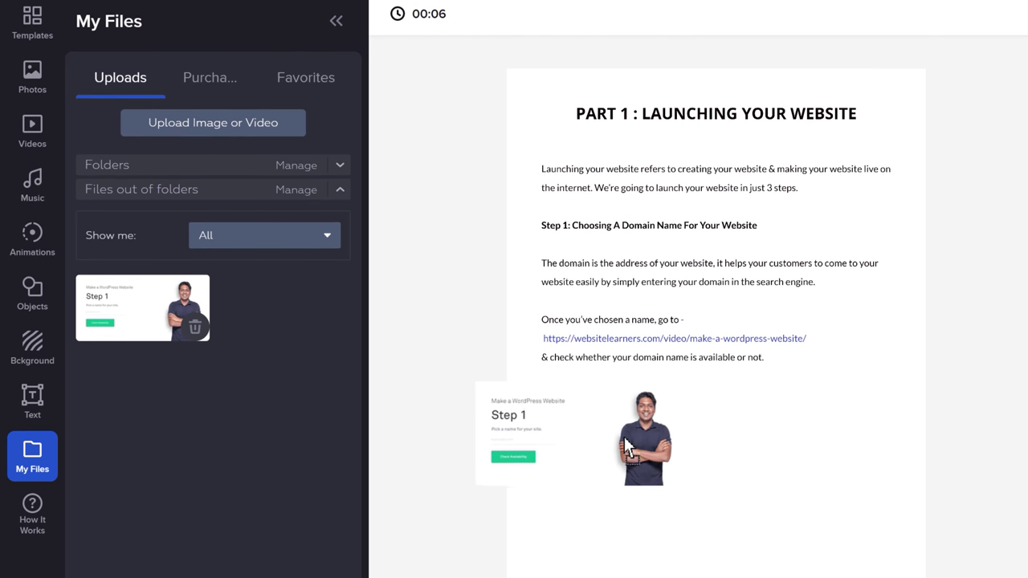
Drop the Step 1 screenshot below the body text and move the page to position 3.
drag(627, 449, 715, 473)
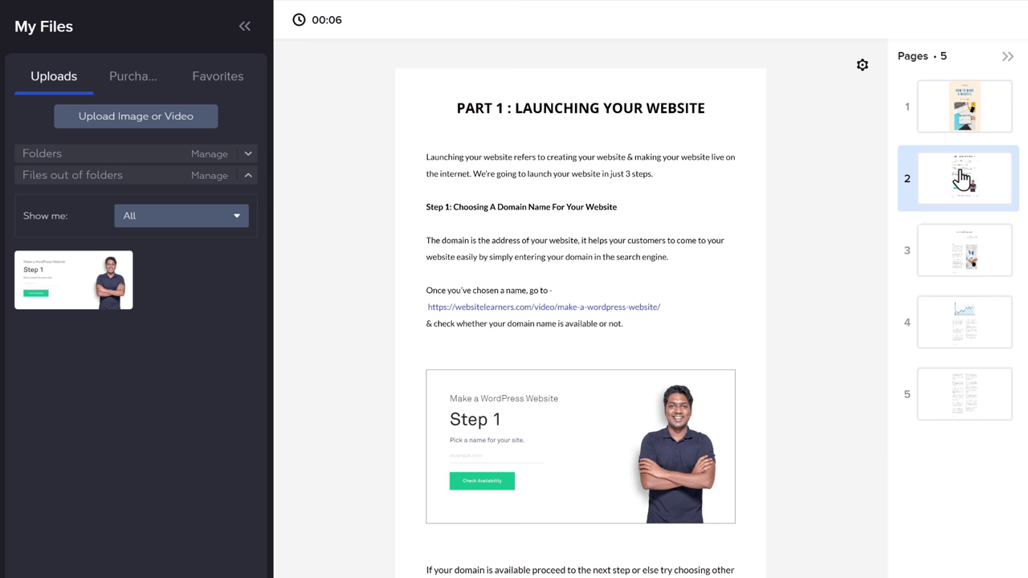
drag(962, 180, 953, 257)
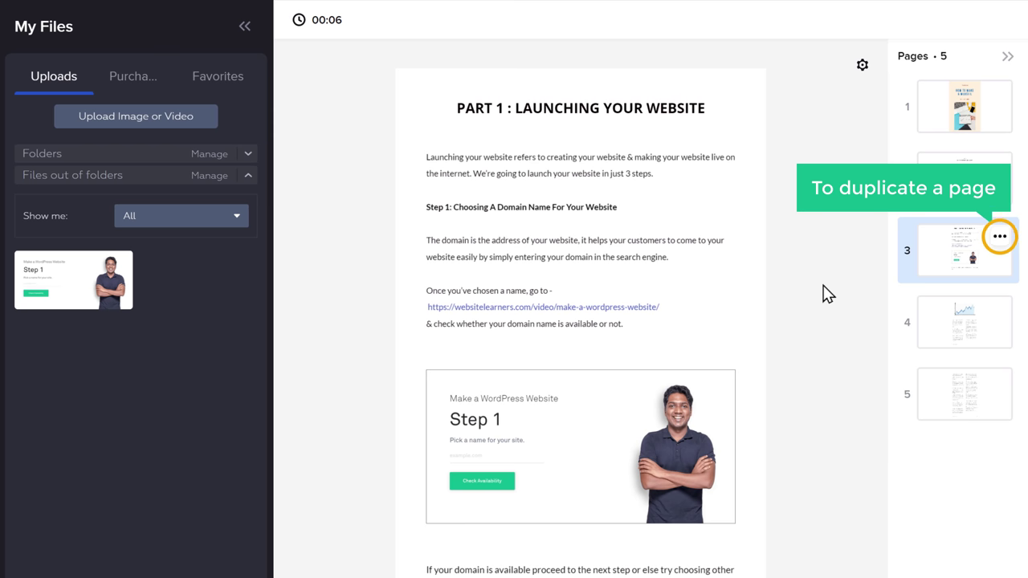
Duplicate page 3 from its thumbnail options menu.
click(999, 240)
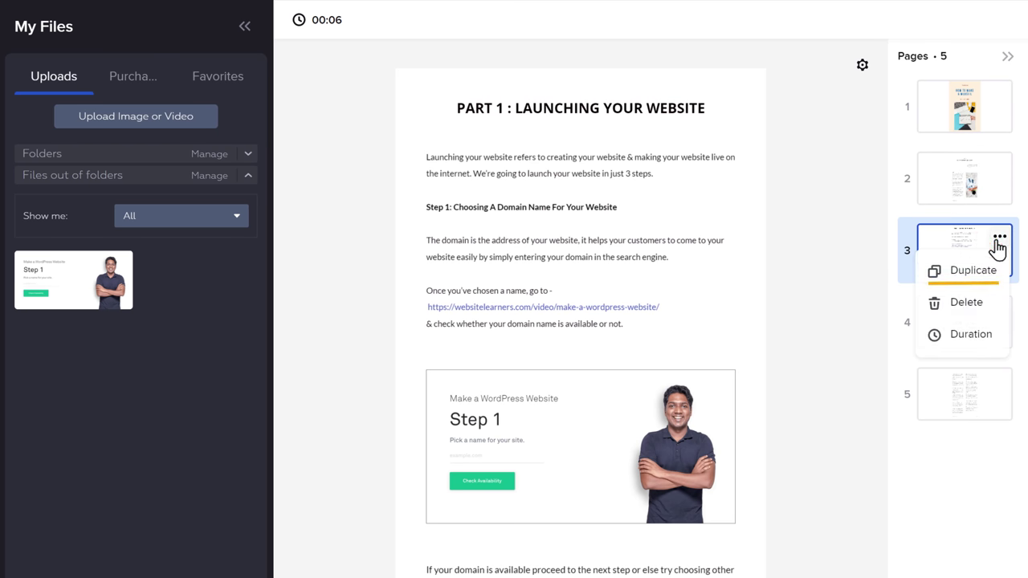
click(969, 275)
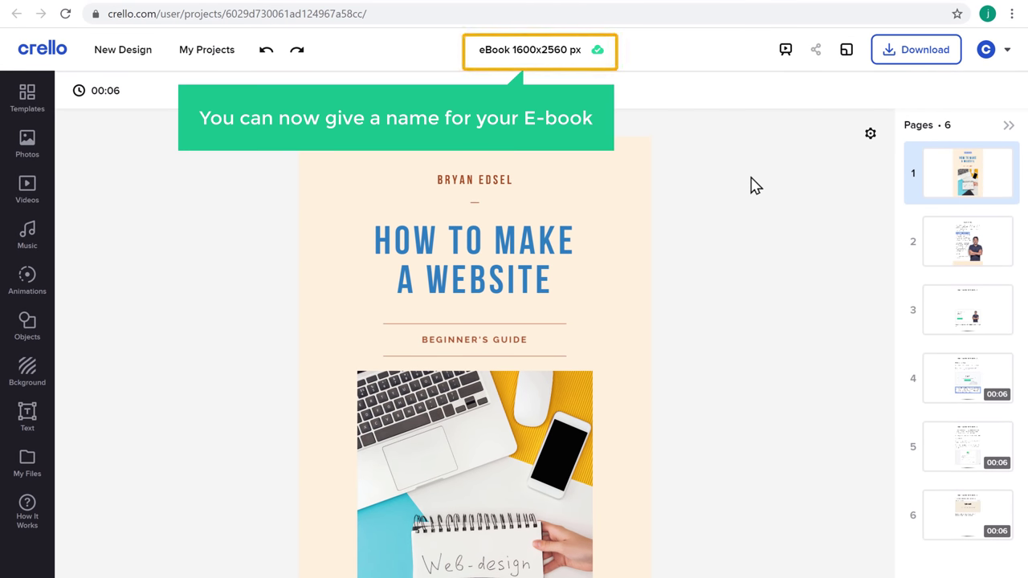
Rename the design to 'How To Make a Website'.
click(569, 49)
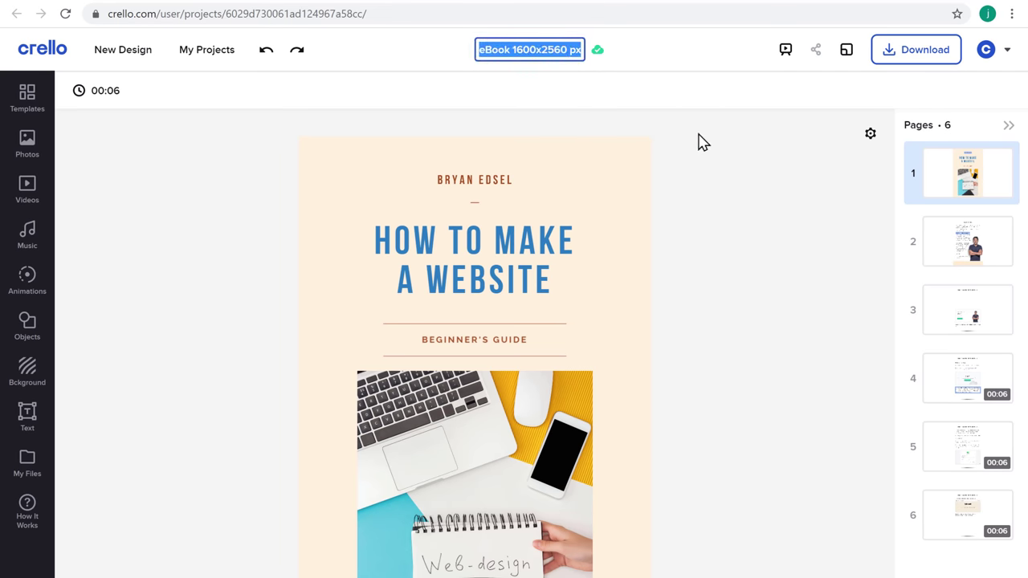
text(How To Make a Website)
key(Return)
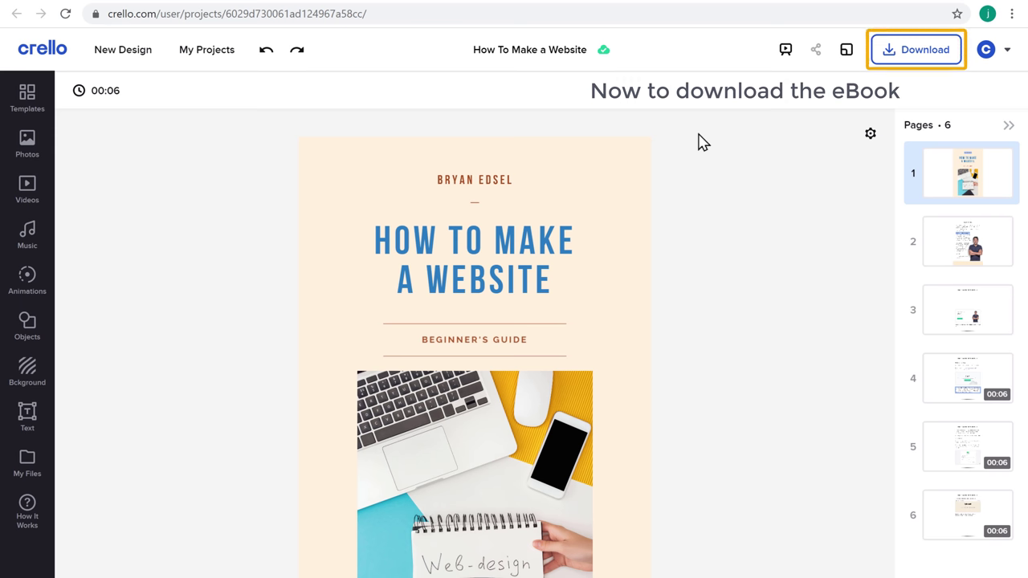
Download all pages as a PDF Standard file and open the downloaded PDF.
click(922, 58)
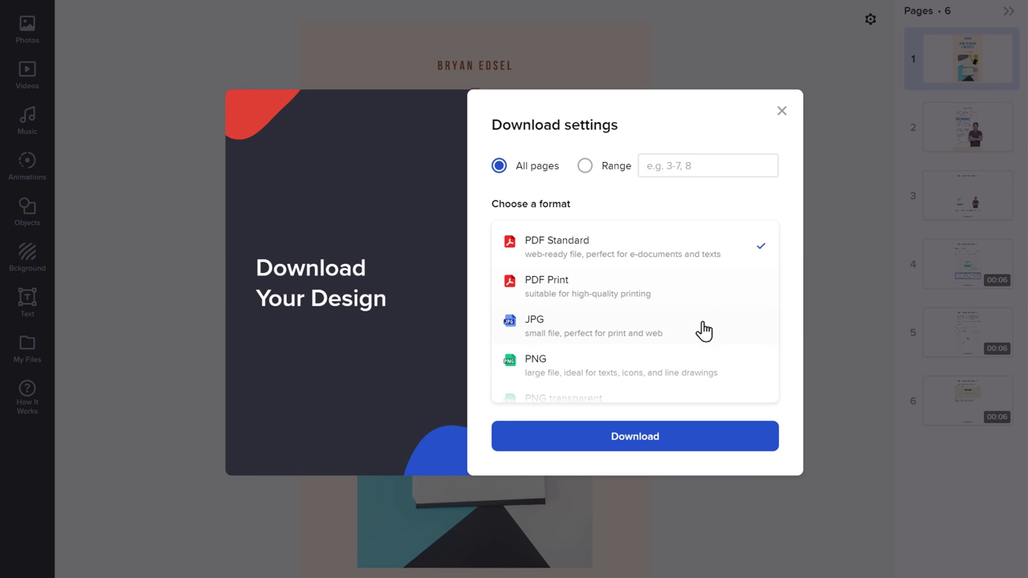
click(636, 447)
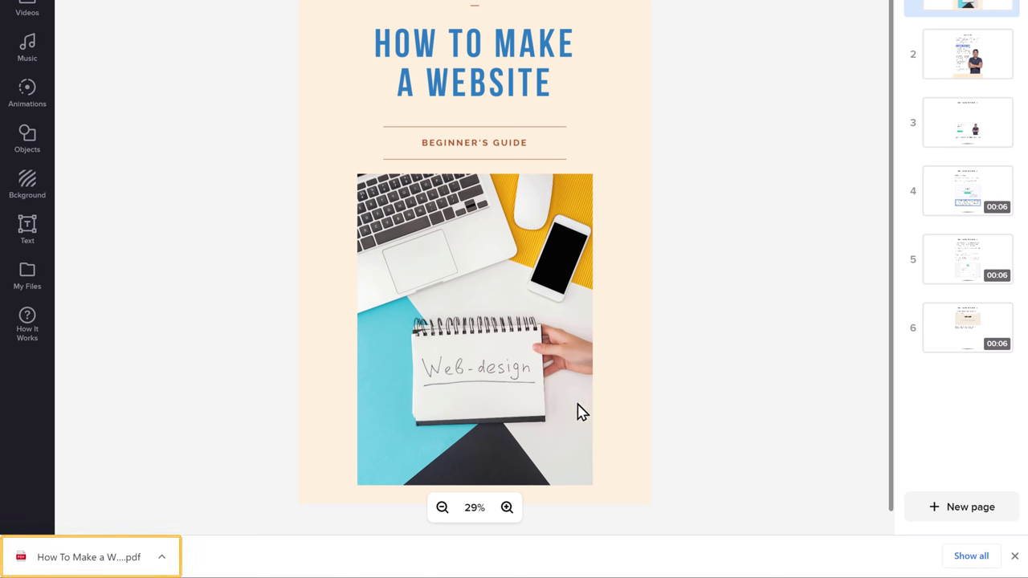
click(89, 566)
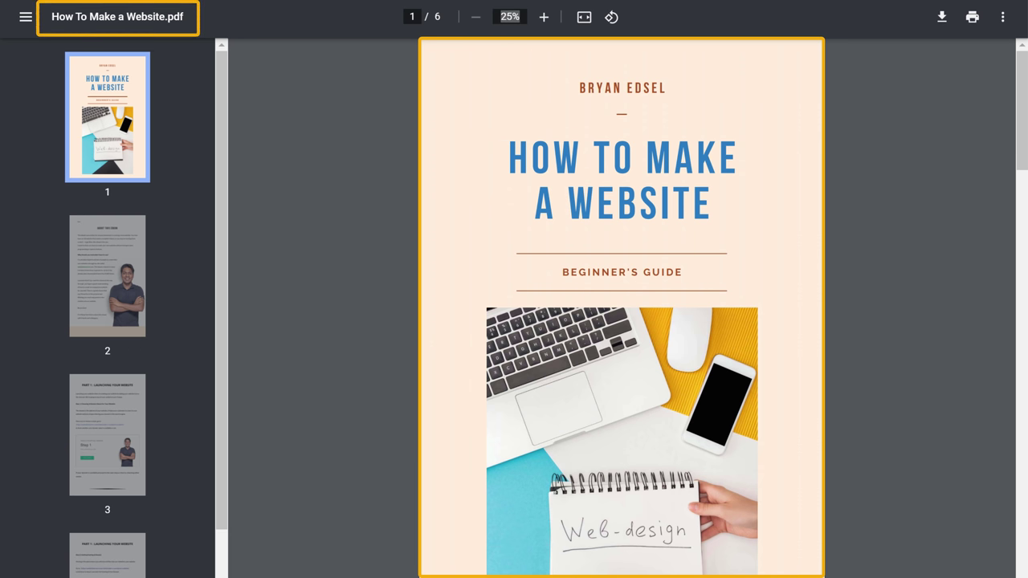
Scroll through the six pages of How To Make a Website.pdf in the viewer.
scroll(621, 305, down, 15)
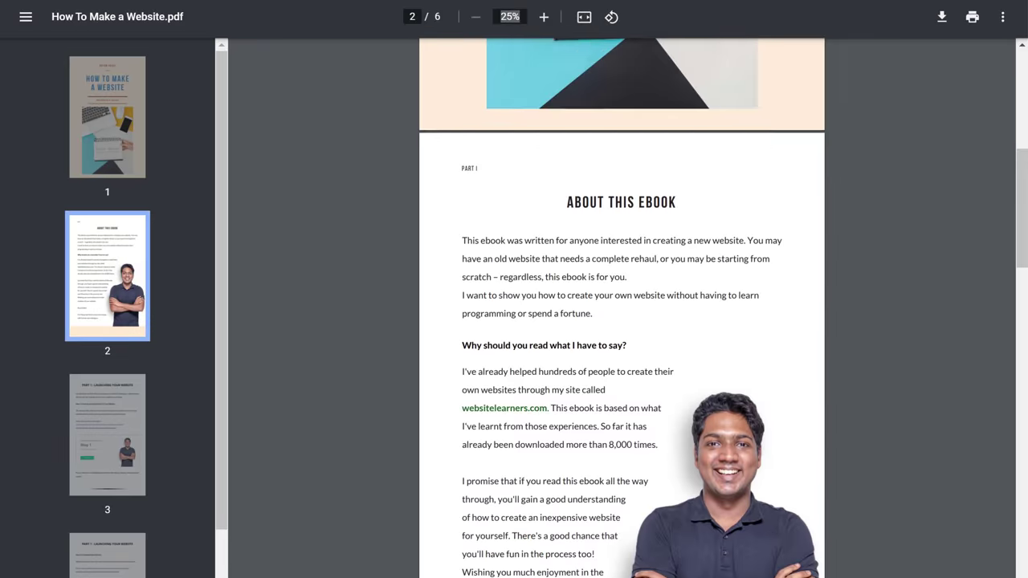
scroll(621, 305, down, 20)
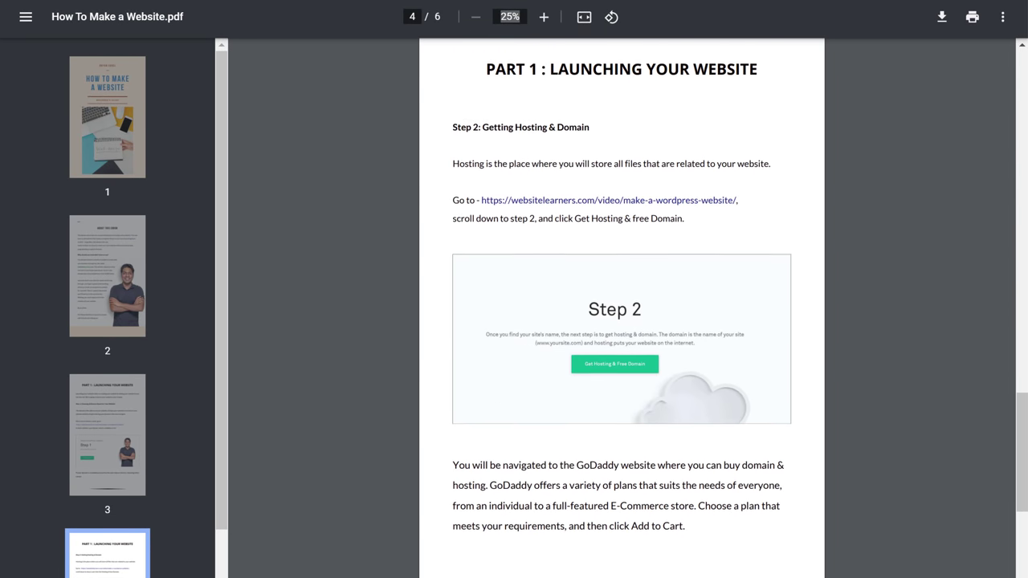
scroll(621, 305, down, 10)
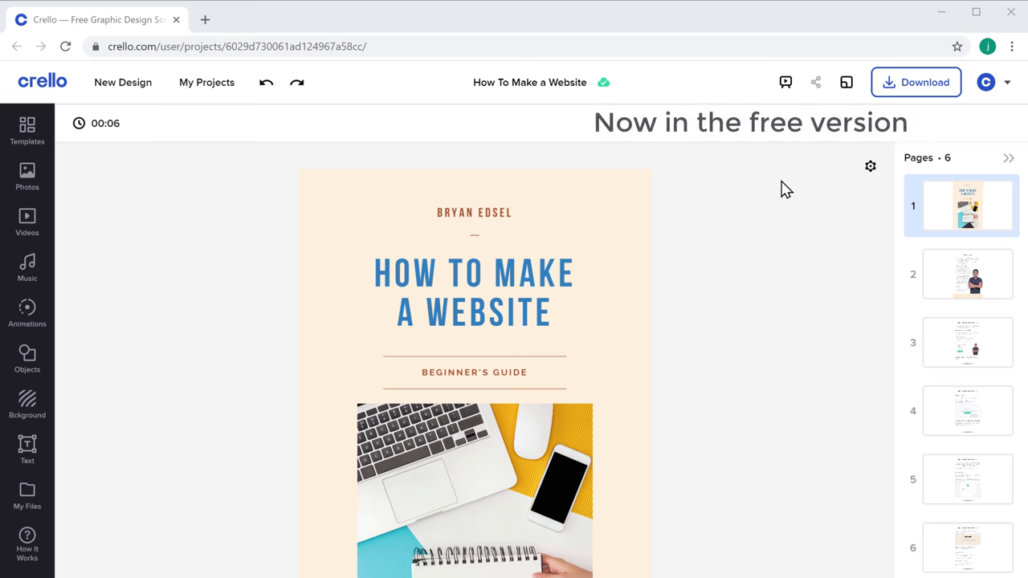
Check the Starter subscription's remaining monthly downloads and browse the Crello Pro upgrade options.
click(987, 83)
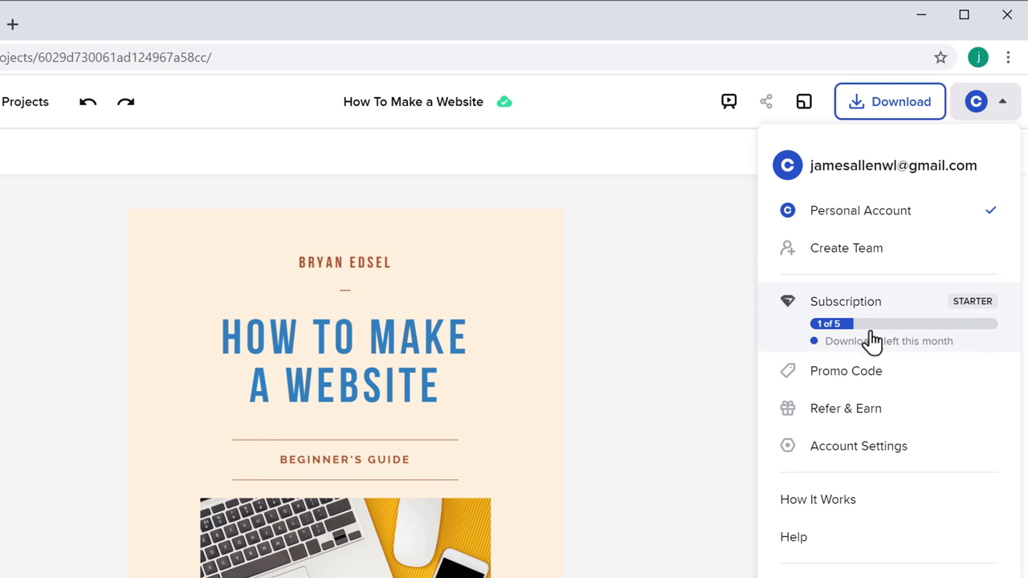
click(852, 354)
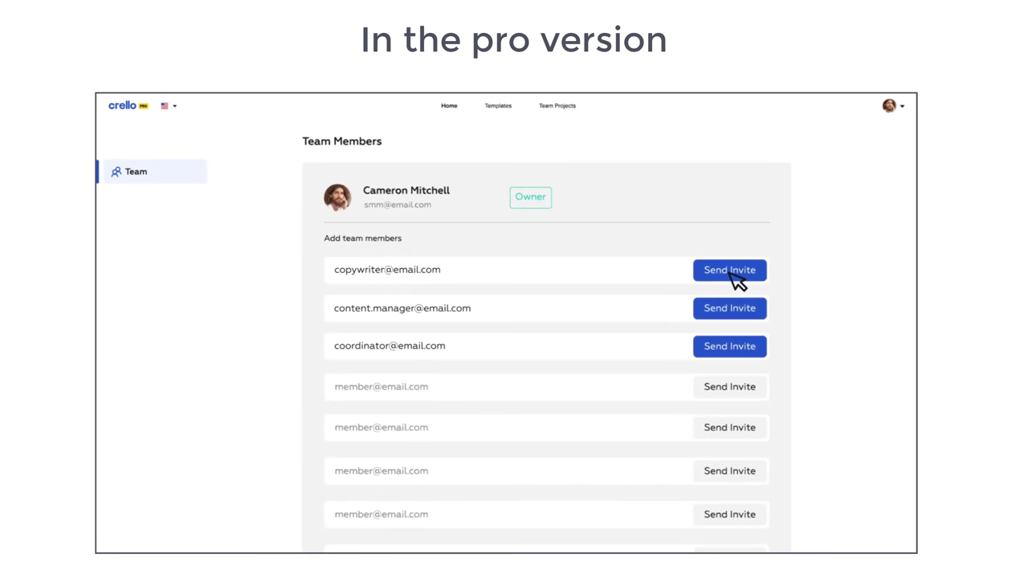
click(731, 270)
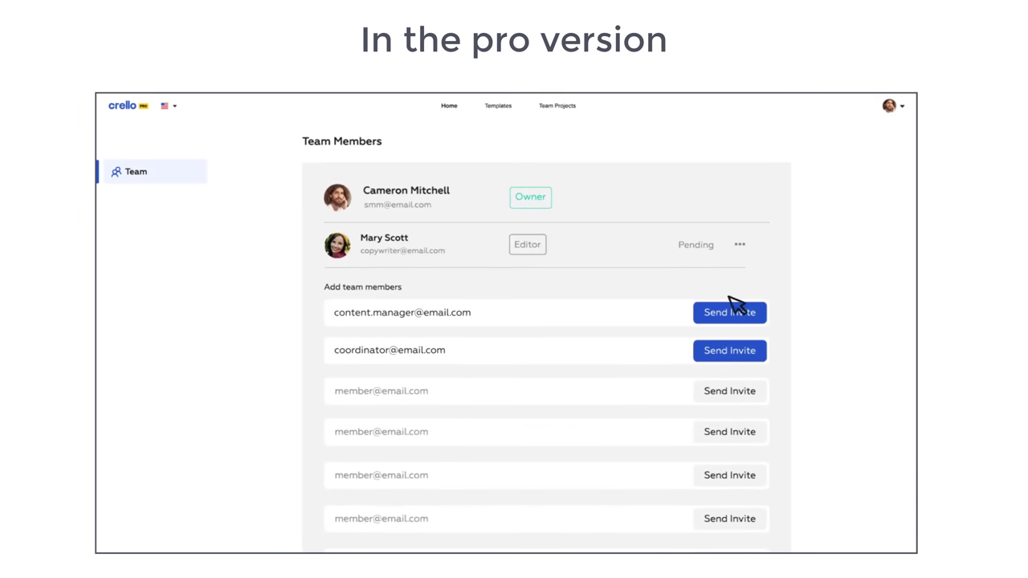